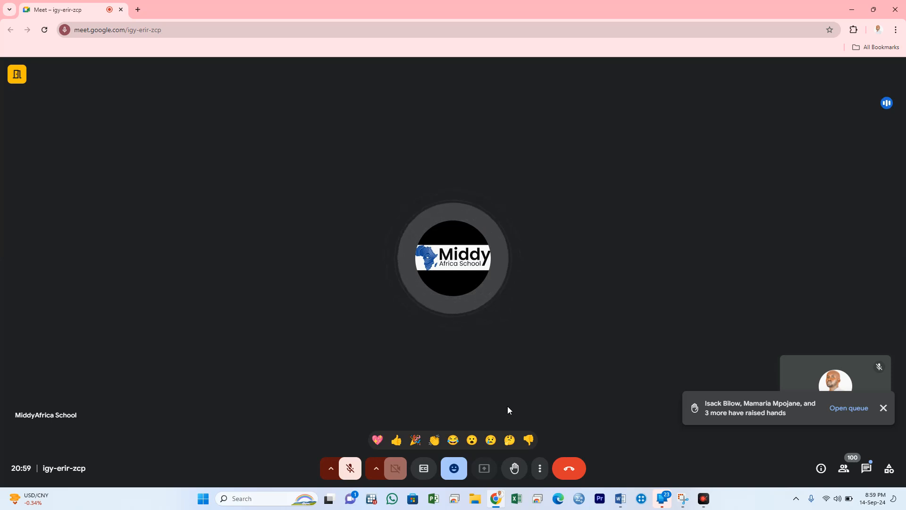
Step: Bring up the ApowerREC window to check the running screen recording, and minimise it again
{"action": "mouse_move", "coordinate": [702, 504]}
{"action": "left_click", "coordinate": [885, 409]}
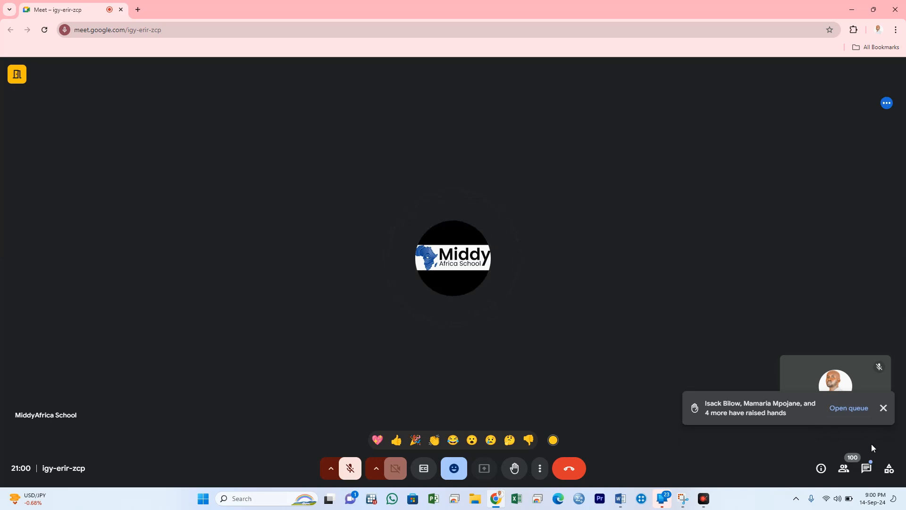
{"action": "mouse_move", "coordinate": [710, 503]}
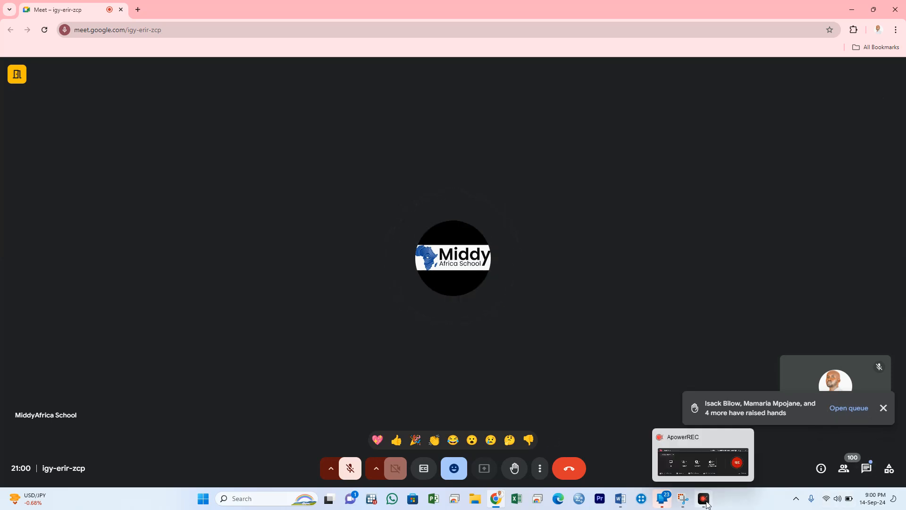
{"action": "left_click", "coordinate": [687, 437]}
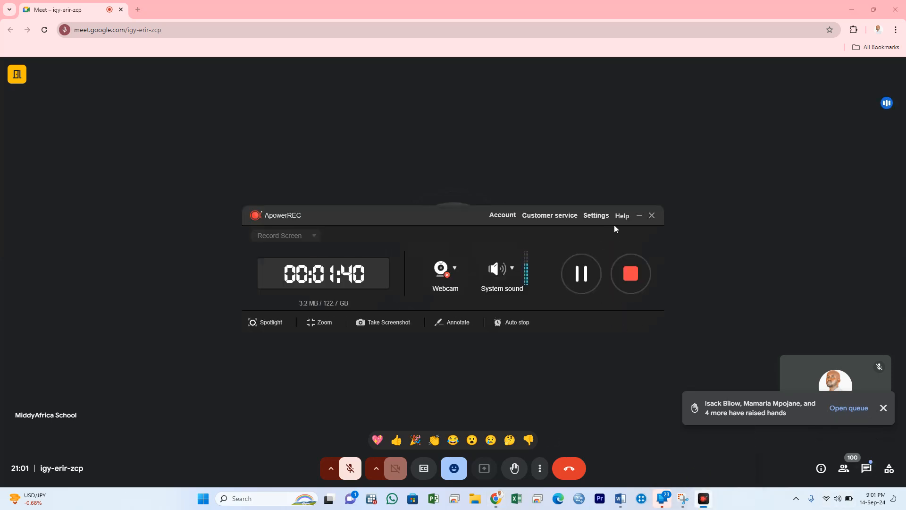
{"action": "left_click", "coordinate": [639, 218]}
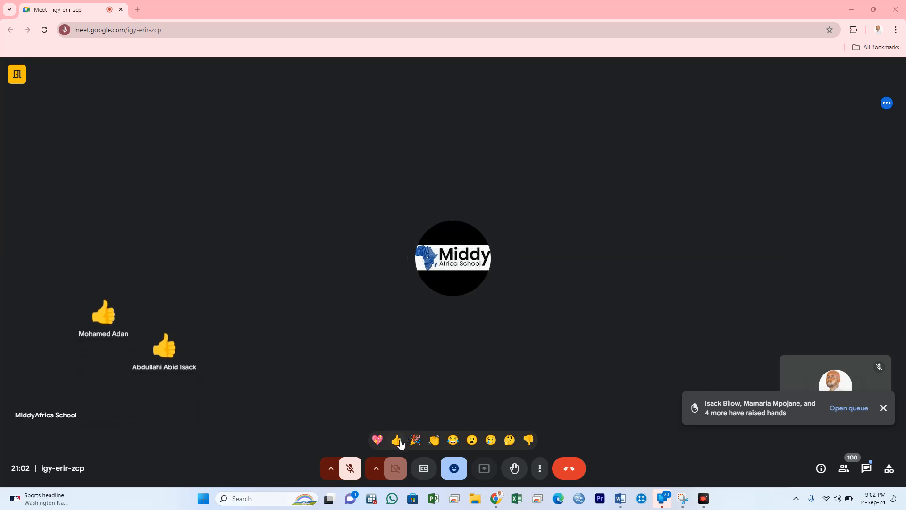
Step: Send a thumbs-up reaction to the meeting
{"action": "left_click", "coordinate": [397, 440]}
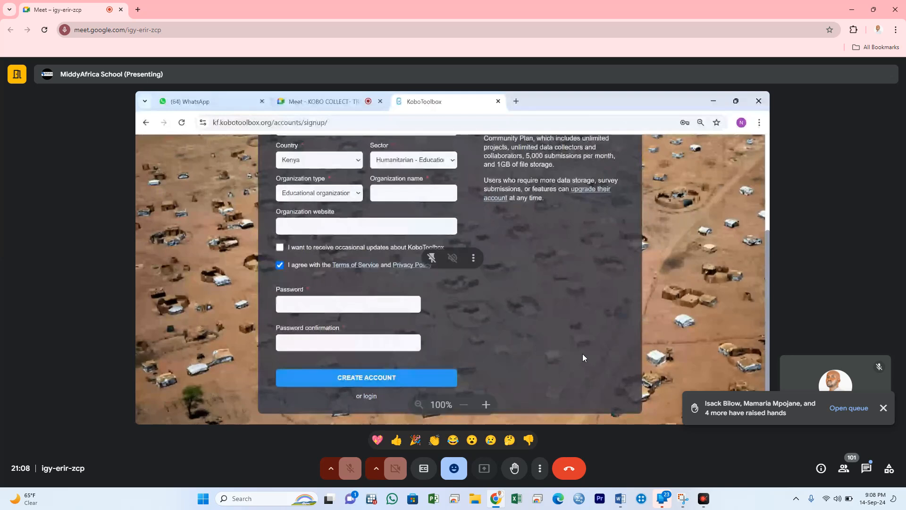
Step: Dismiss the raised-hands notification and minimise the self-view tile in the meeting
{"action": "left_click", "coordinate": [882, 414]}
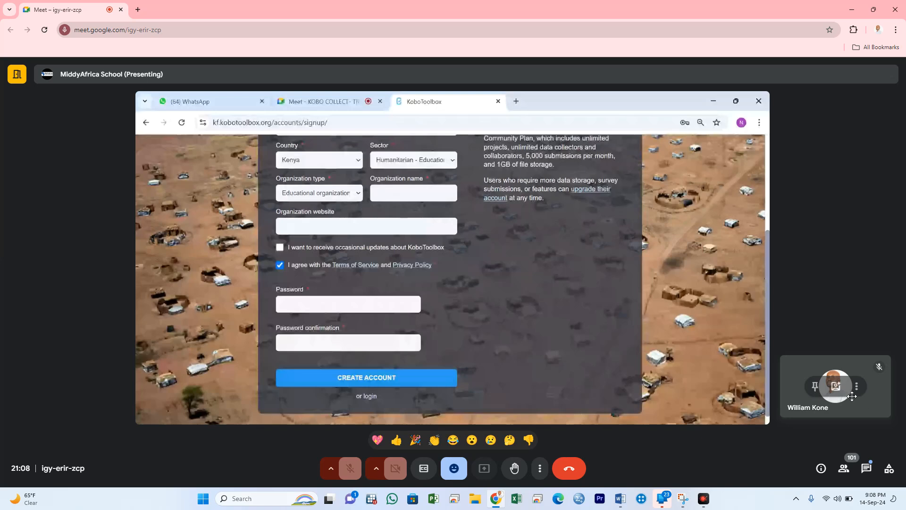
{"action": "left_click", "coordinate": [858, 387]}
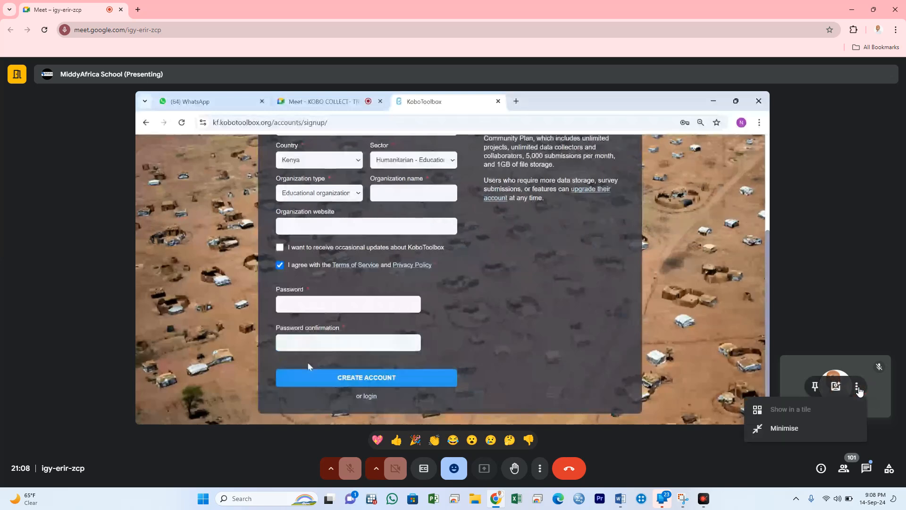
{"action": "left_click", "coordinate": [798, 428]}
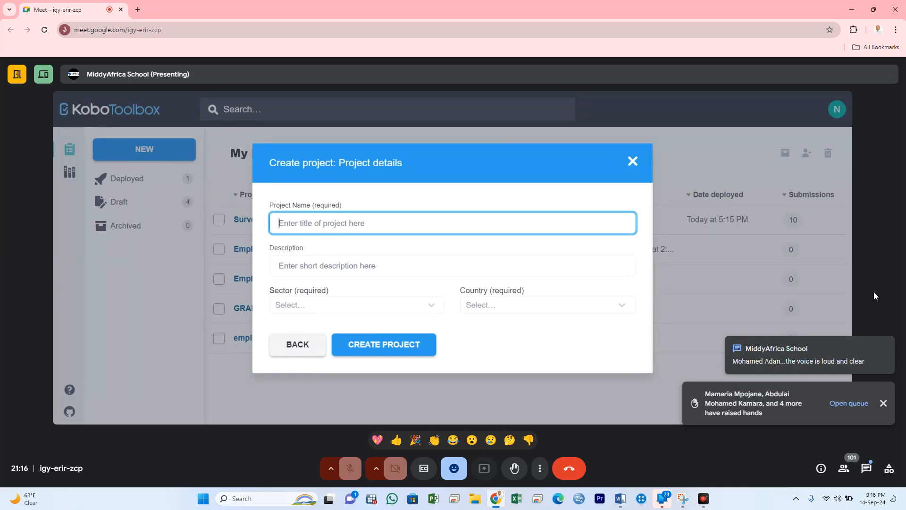
Step: Name the new KoboToolbox project "Employer satisfaction survey"
{"action": "type", "text": "Emplo"}
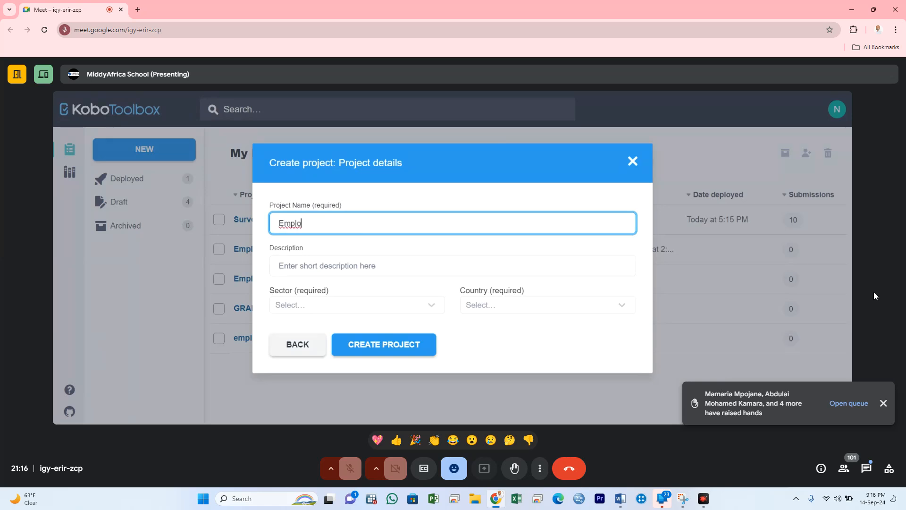
{"action": "type", "text": "yin"}
{"action": "key", "text": "BackSpace"}
{"action": "type", "text": "er "}
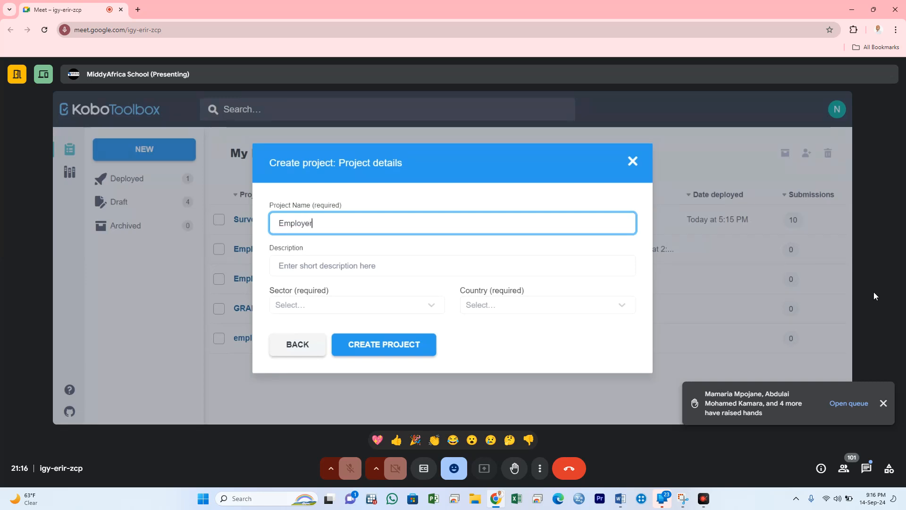
{"action": "type", "text": "satisf"}
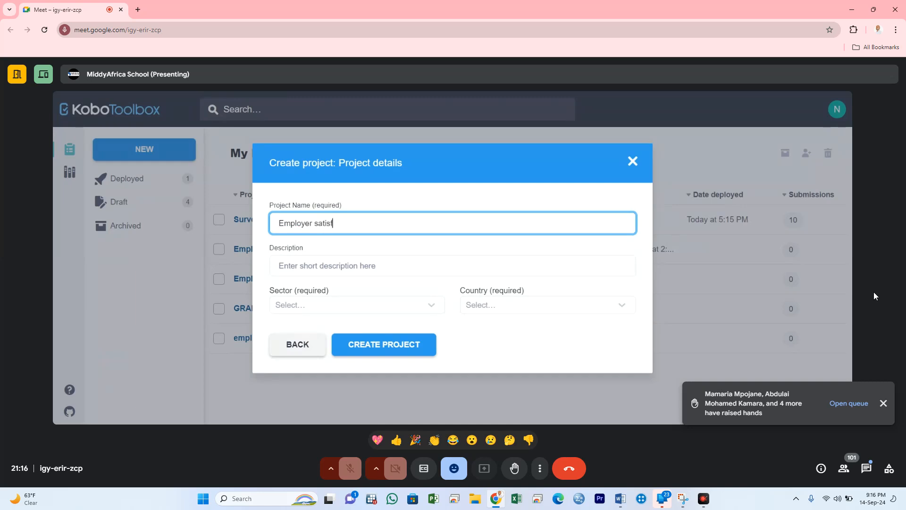
{"action": "type", "text": "action surve"}
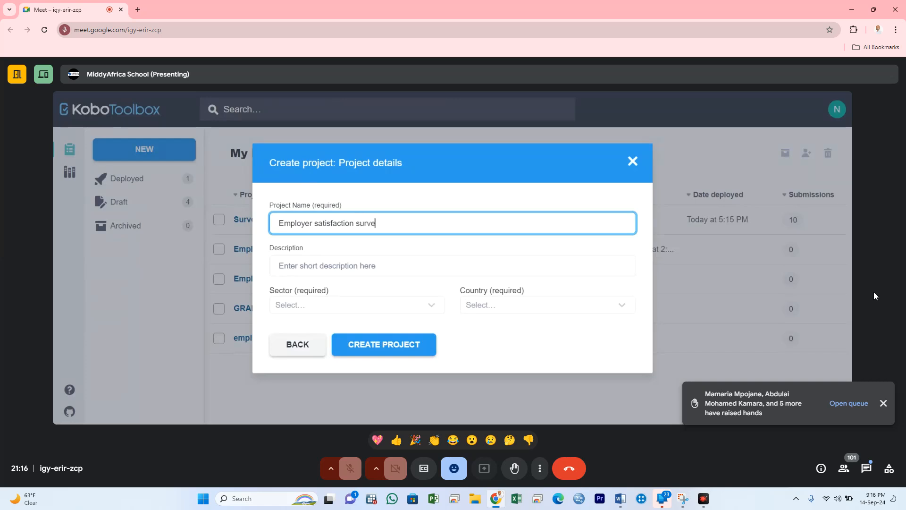
{"action": "type", "text": "y"}
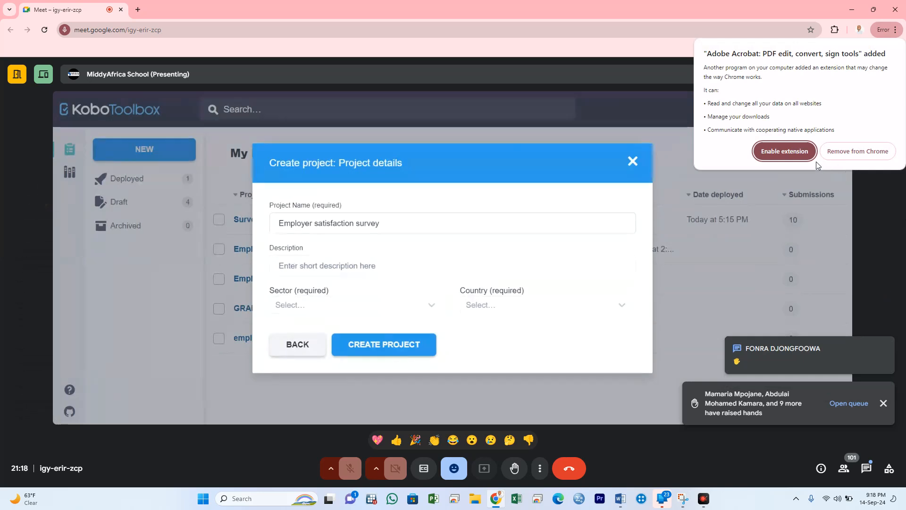
Step: Dismiss the browser prompt about the added Adobe Acrobat extension without enabling or removing it
{"action": "left_click", "coordinate": [893, 35]}
{"action": "left_click", "coordinate": [894, 32]}
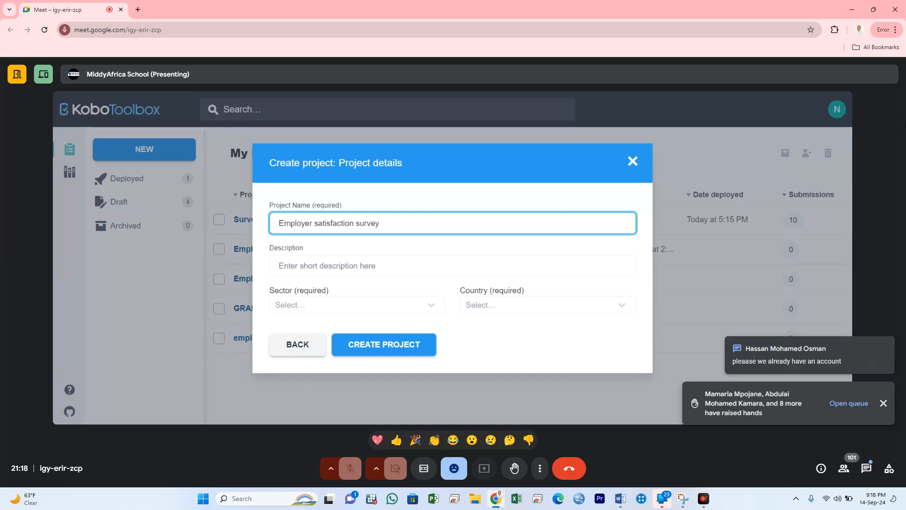
Step: Enter the project description "Survey on graduates of Data Analysis from Middy Africa School" and choose the Educational Services / Higher Education sector
{"action": "key", "text": "Tab"}
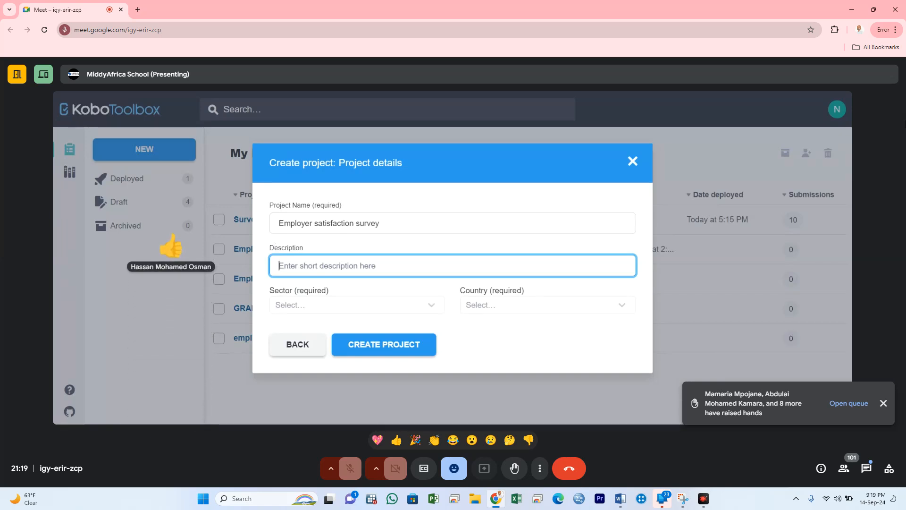
{"action": "type", "text": "Survey on"}
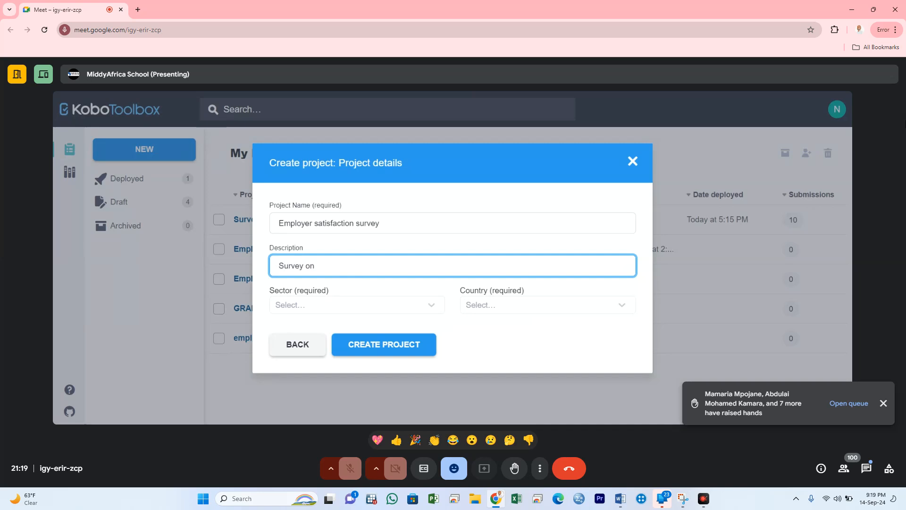
{"action": "type", "text": " graduates of Data"}
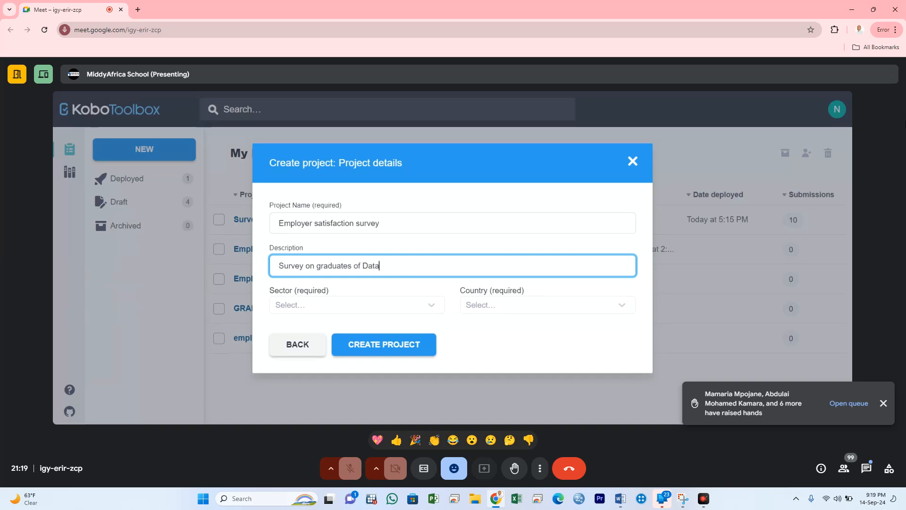
{"action": "type", "text": " Analys"}
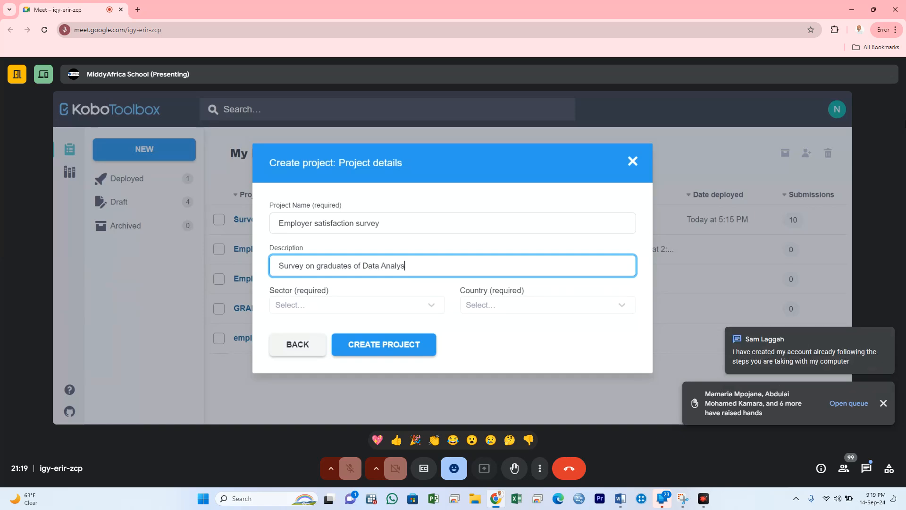
{"action": "type", "text": "is from "}
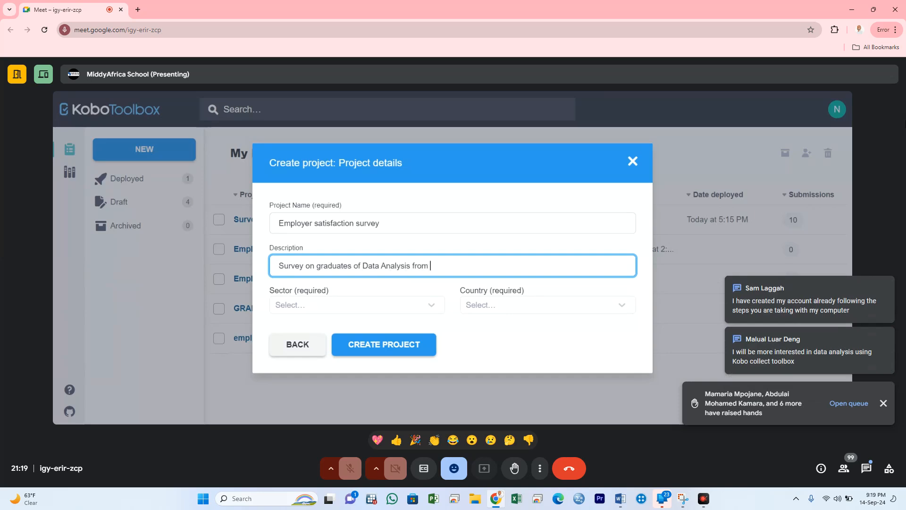
{"action": "type", "text": "Middy Afro"}
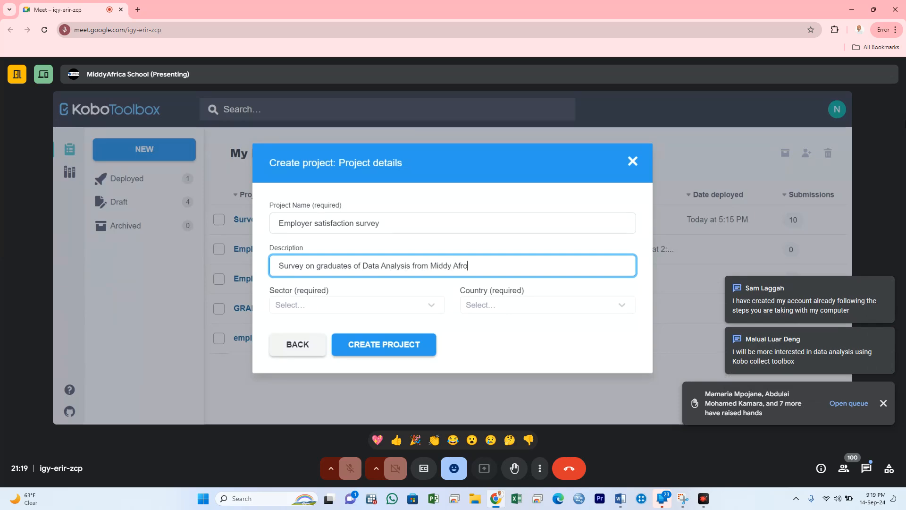
{"action": "key", "text": "BackSpace"}
{"action": "type", "text": "ica School"}
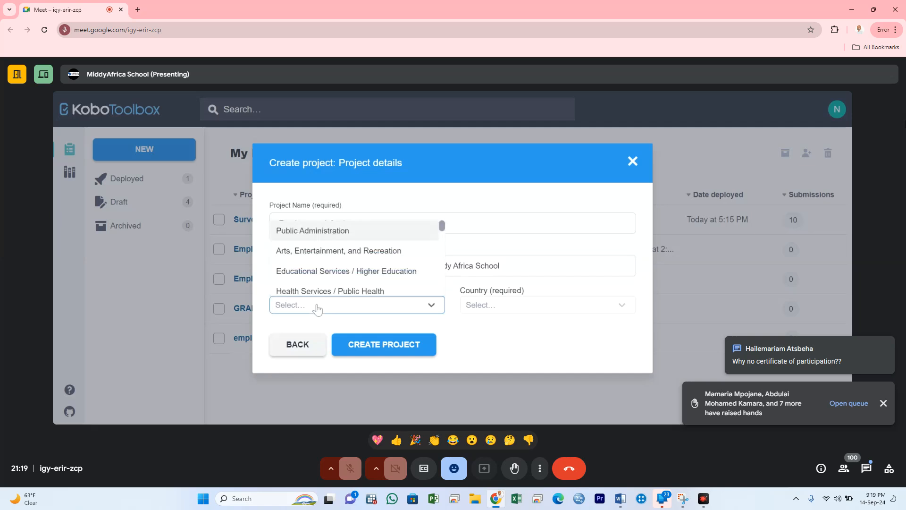
{"action": "left_click", "coordinate": [327, 279]}
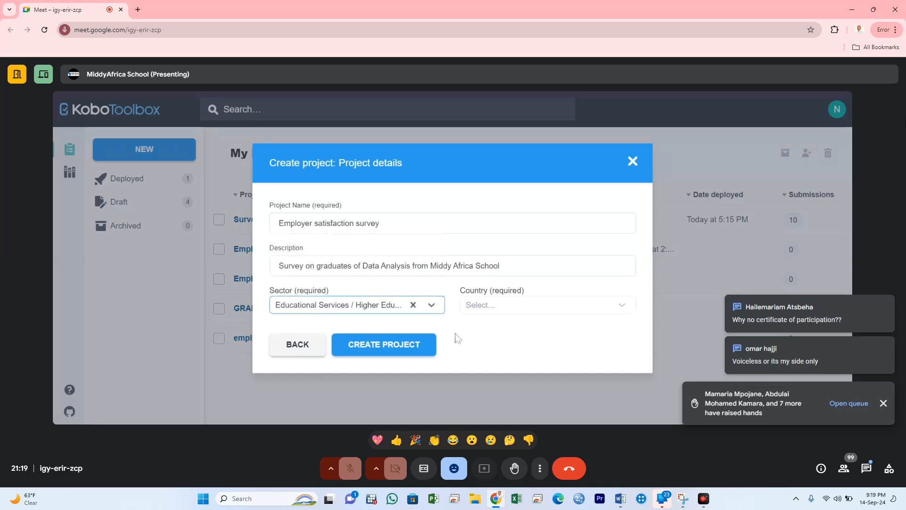
Step: Set the project's country to Somalia and create the project
{"action": "left_click", "coordinate": [483, 309]}
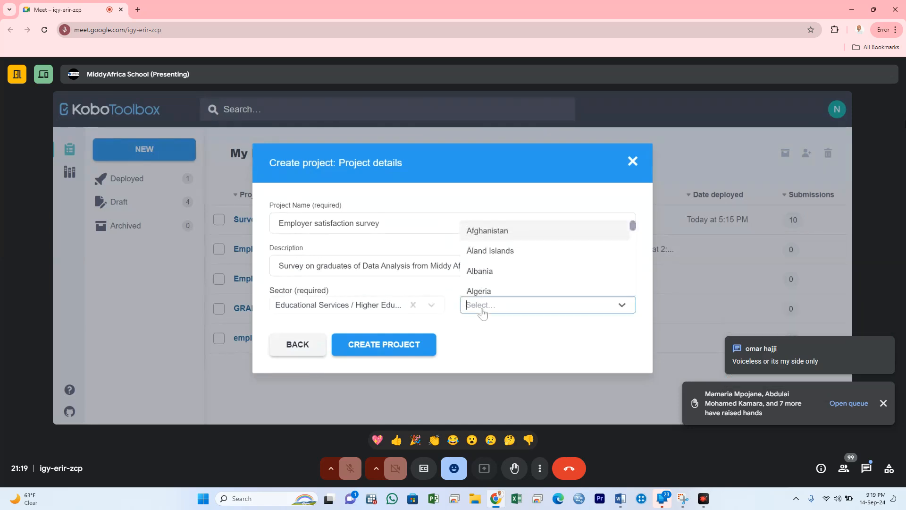
{"action": "scroll", "coordinate": [490, 263], "scroll_direction": "down", "scroll_amount": 15}
{"action": "scroll", "coordinate": [491, 273], "scroll_direction": "up", "scroll_amount": 3}
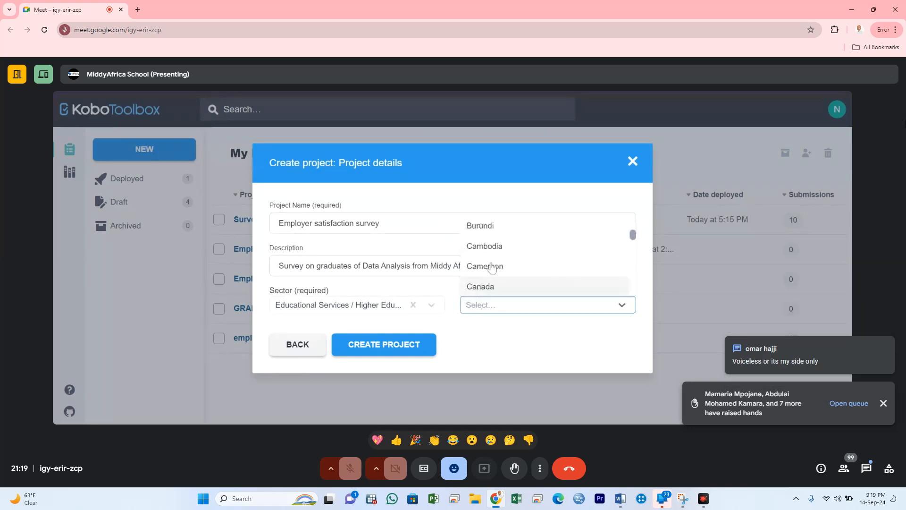
{"action": "scroll", "coordinate": [491, 274], "scroll_direction": "up", "scroll_amount": 10}
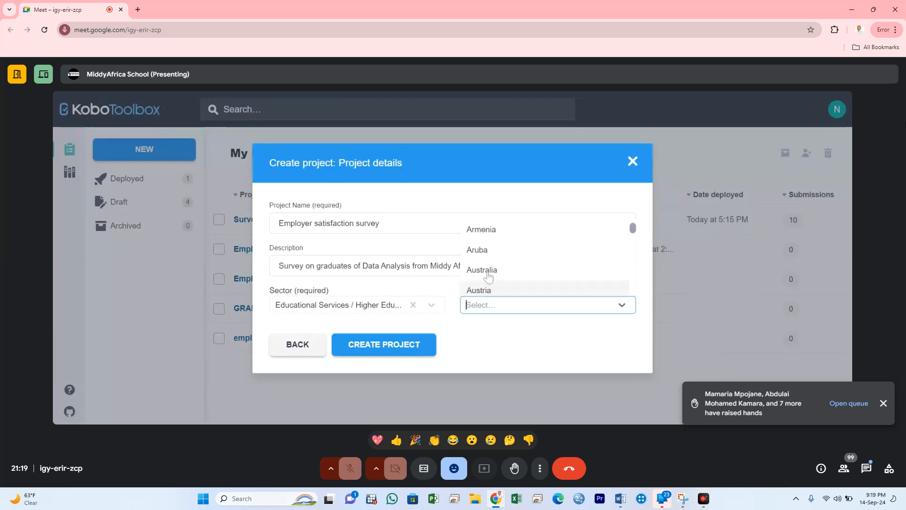
{"action": "scroll", "coordinate": [489, 278], "scroll_direction": "up", "scroll_amount": 3}
{"action": "scroll", "coordinate": [494, 266], "scroll_direction": "down", "scroll_amount": 3}
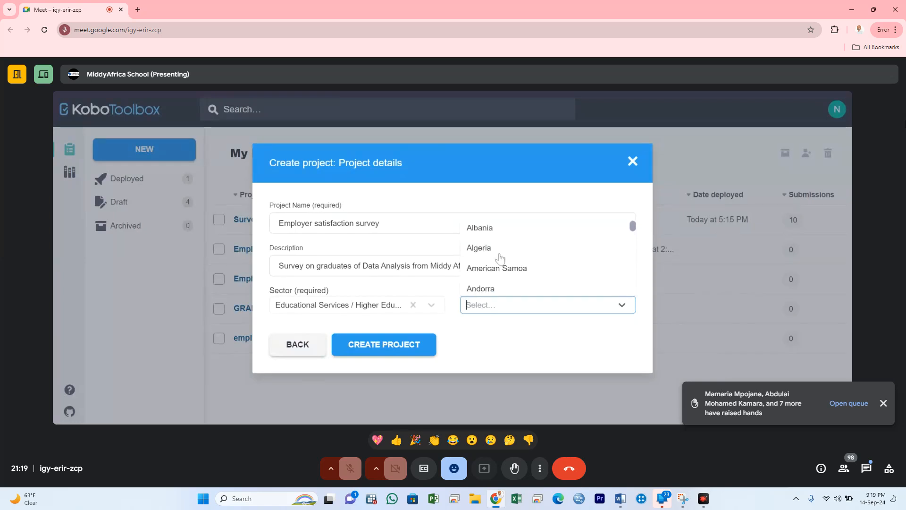
{"action": "scroll", "coordinate": [501, 259], "scroll_direction": "down", "scroll_amount": 3}
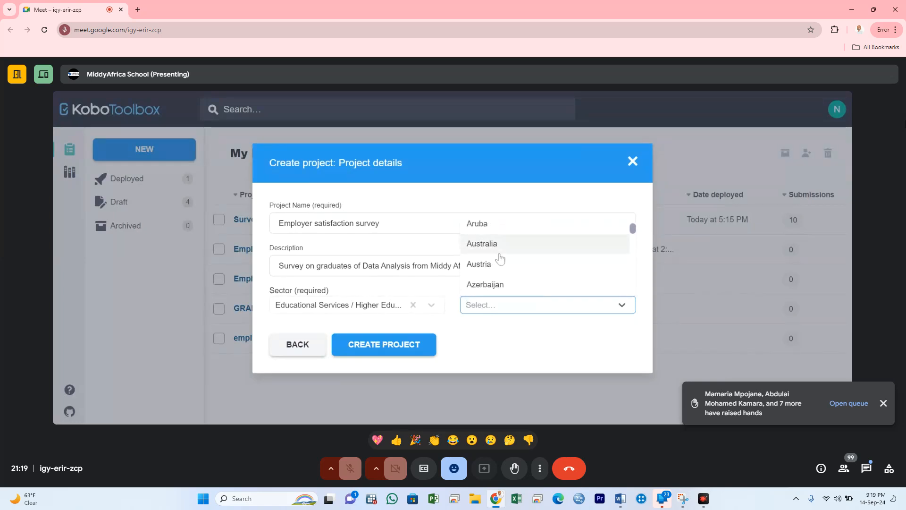
{"action": "scroll", "coordinate": [500, 259], "scroll_direction": "down", "scroll_amount": 5}
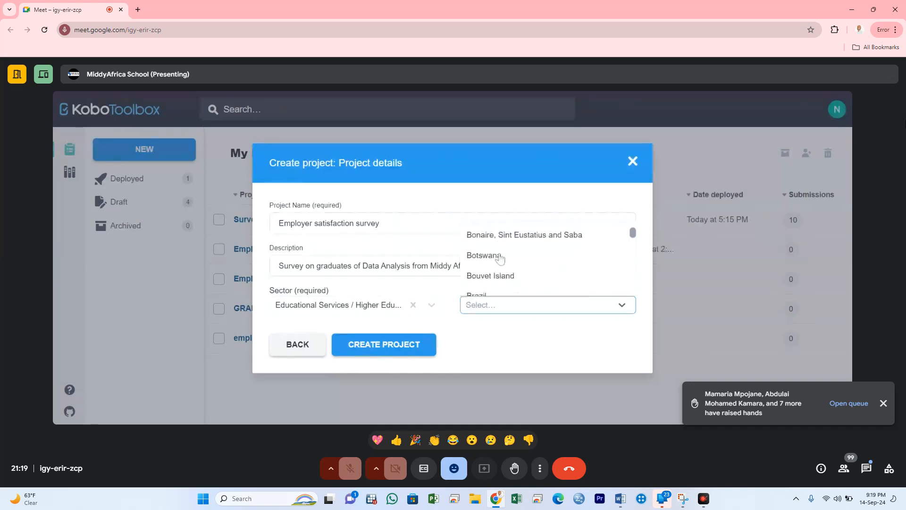
{"action": "type", "text": "s"}
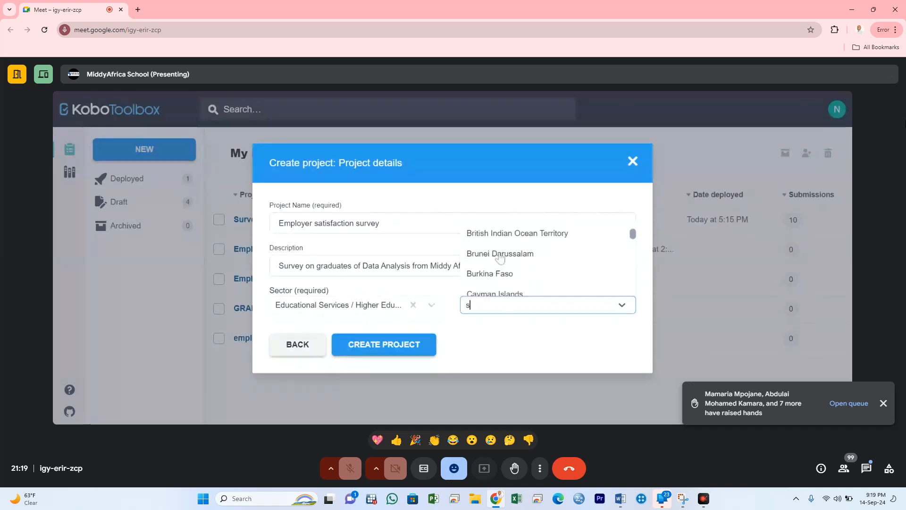
{"action": "type", "text": "om"}
{"action": "left_click", "coordinate": [501, 286]}
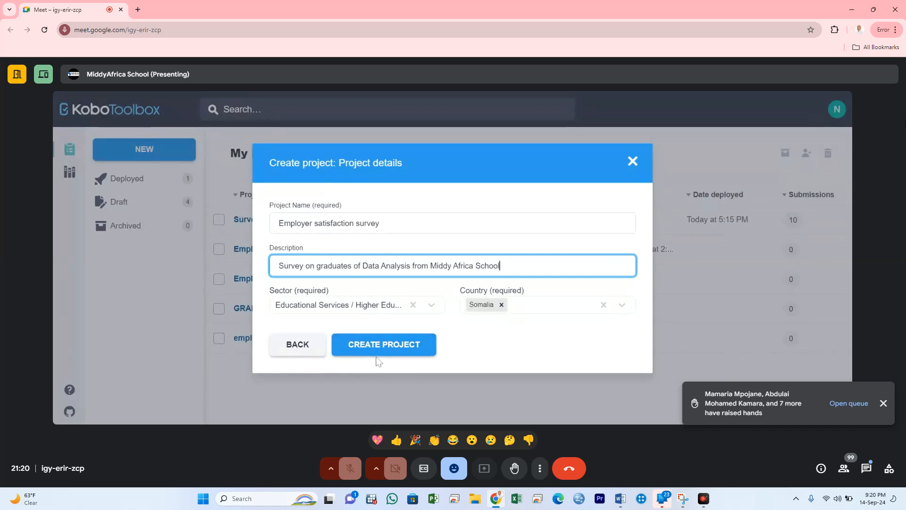
{"action": "left_click", "coordinate": [370, 345]}
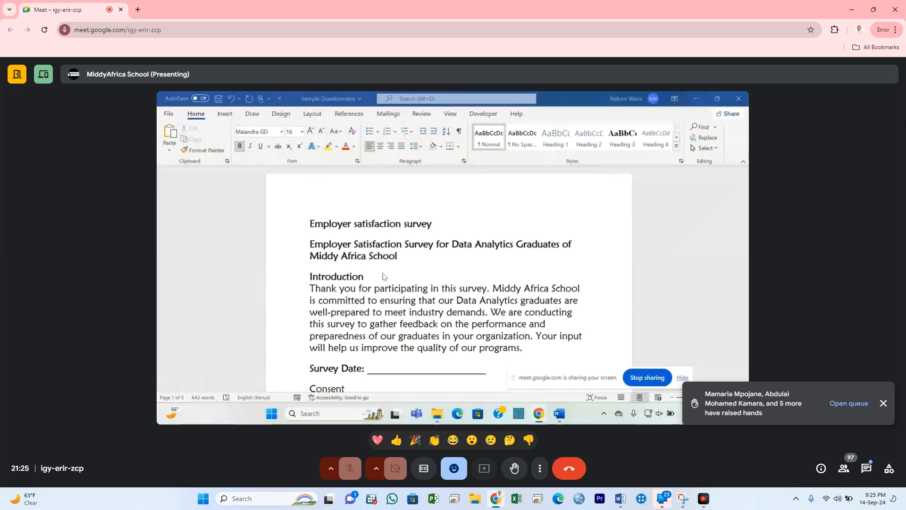
Step: Review the introduction, consent question and Section A of the Sample Questionnaire in Word, and switch back to the Employer satisfaction survey form in Chrome
{"action": "scroll", "coordinate": [384, 277], "scroll_direction": "down", "scroll_amount": 3}
{"action": "scroll", "coordinate": [383, 277], "scroll_direction": "down", "scroll_amount": 1}
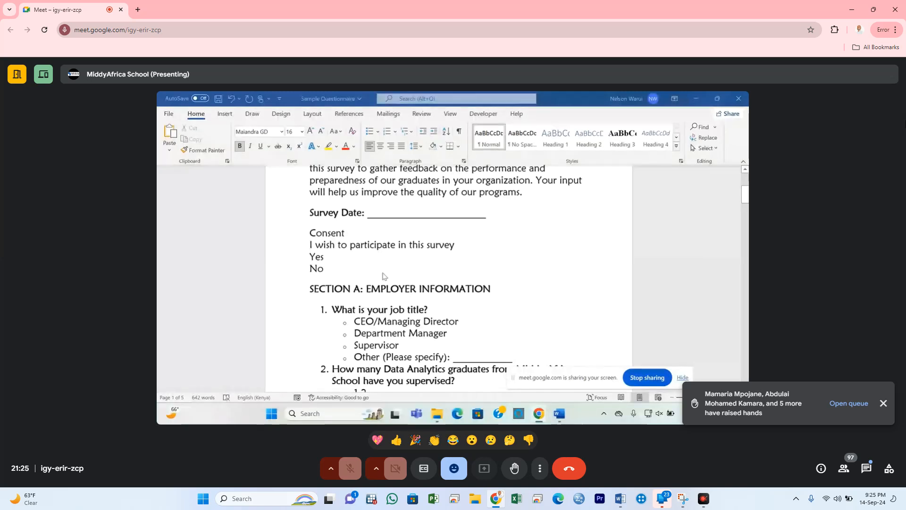
{"action": "scroll", "coordinate": [384, 277], "scroll_direction": "up", "scroll_amount": 2}
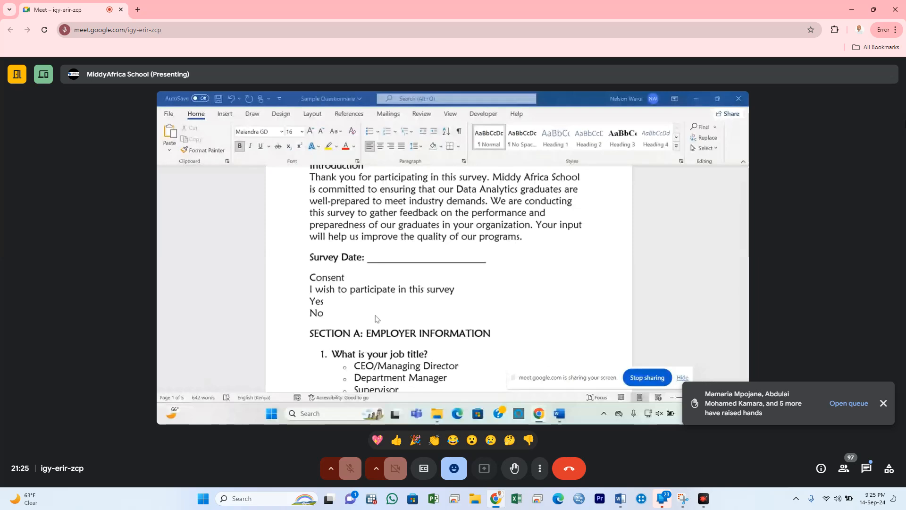
{"action": "mouse_move", "coordinate": [539, 415]}
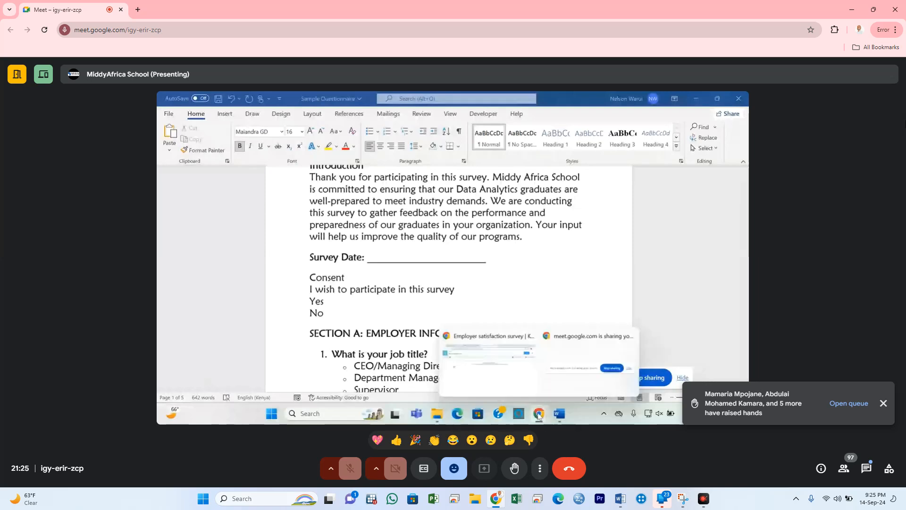
{"action": "left_click", "coordinate": [489, 361]}
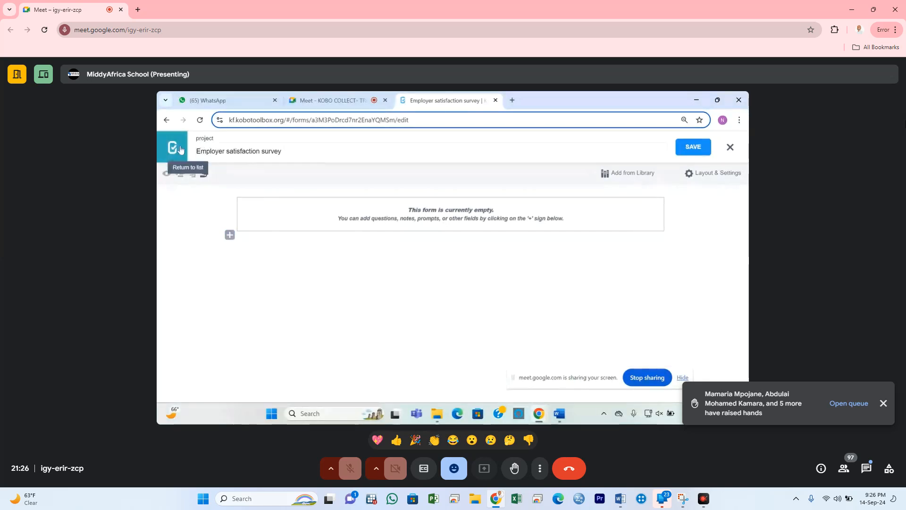
Step: Start a blank question in the form and arrange the form side by side with the Sample Questionnaire Word document
{"action": "left_click", "coordinate": [229, 235]}
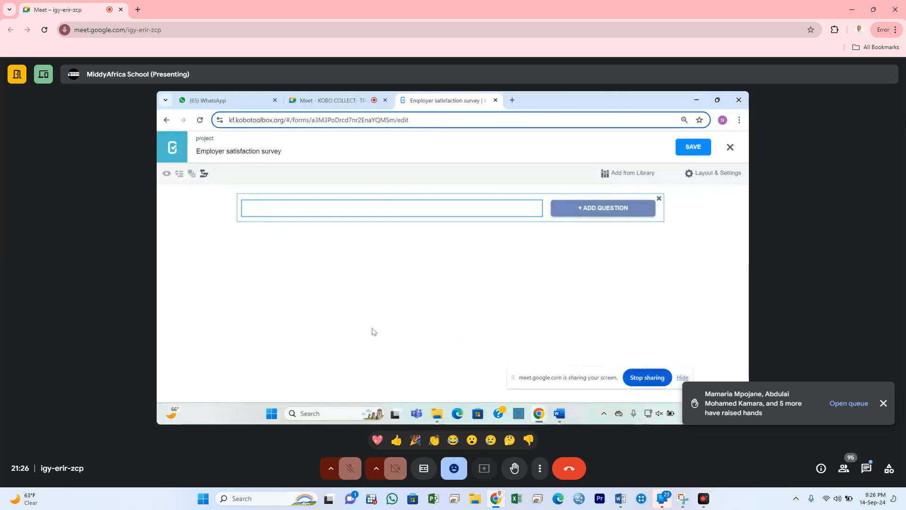
{"action": "key", "text": "super+Left"}
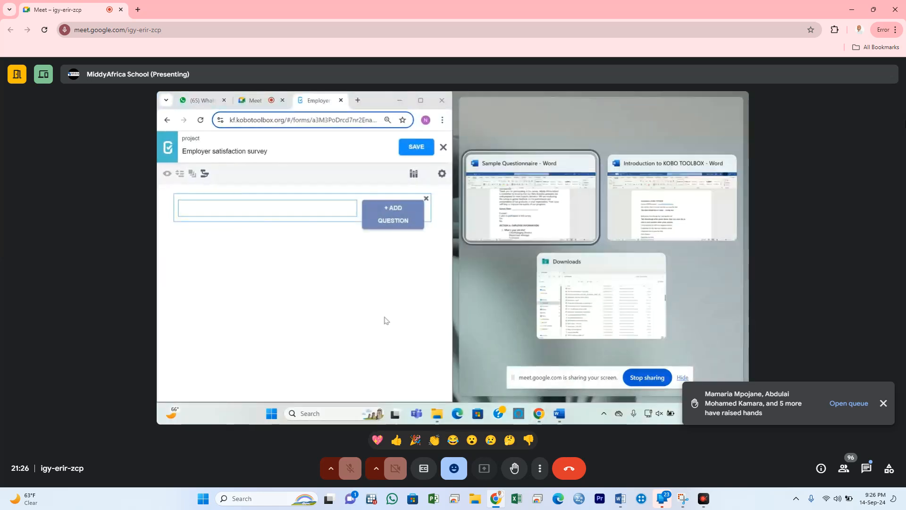
{"action": "key", "text": "Return"}
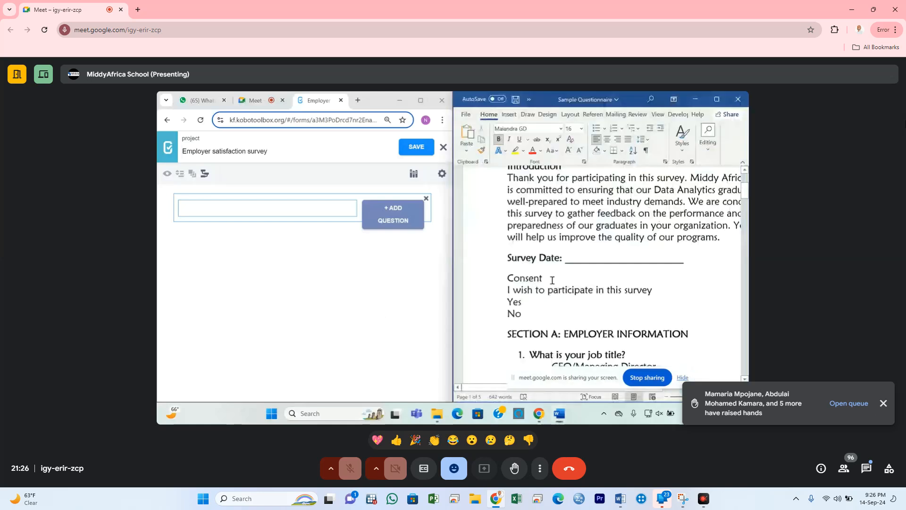
{"action": "left_click", "coordinate": [552, 280]}
{"action": "scroll", "coordinate": [582, 283], "scroll_direction": "down", "scroll_amount": 2}
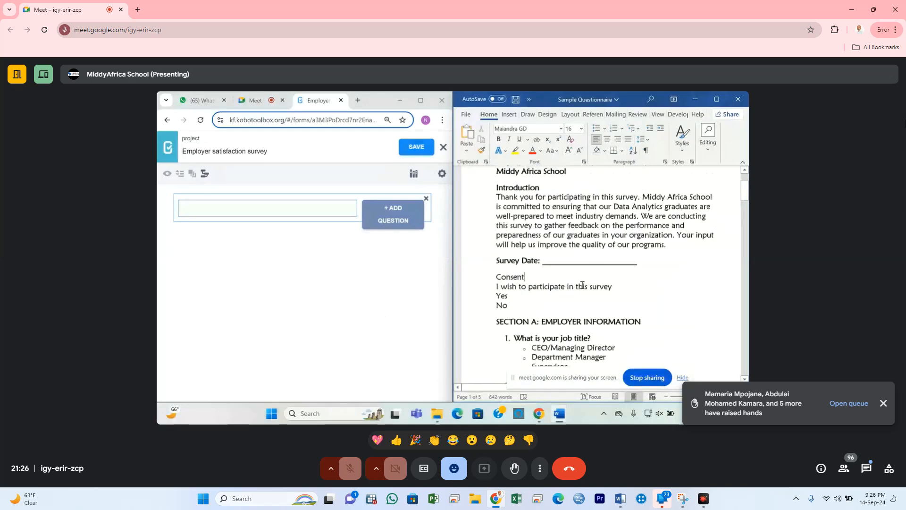
{"action": "scroll", "coordinate": [582, 285], "scroll_direction": "up", "scroll_amount": 2}
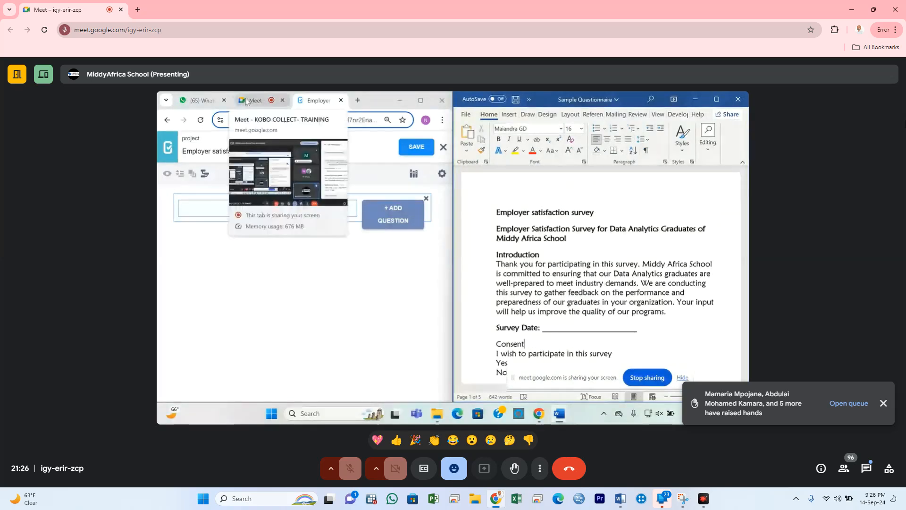
Step: Switch to the Meet call and read back through the earlier in-call messages
{"action": "left_click", "coordinate": [246, 101]}
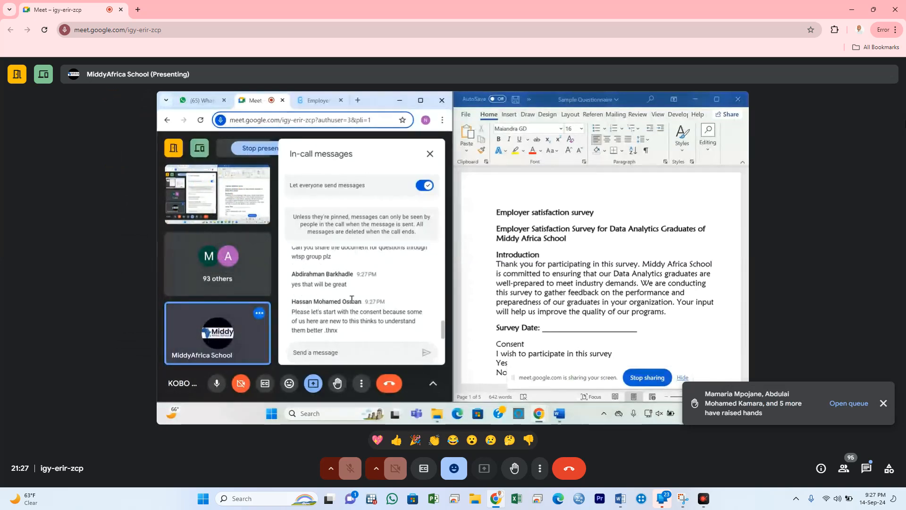
{"action": "scroll", "coordinate": [351, 301], "scroll_direction": "up", "scroll_amount": 3}
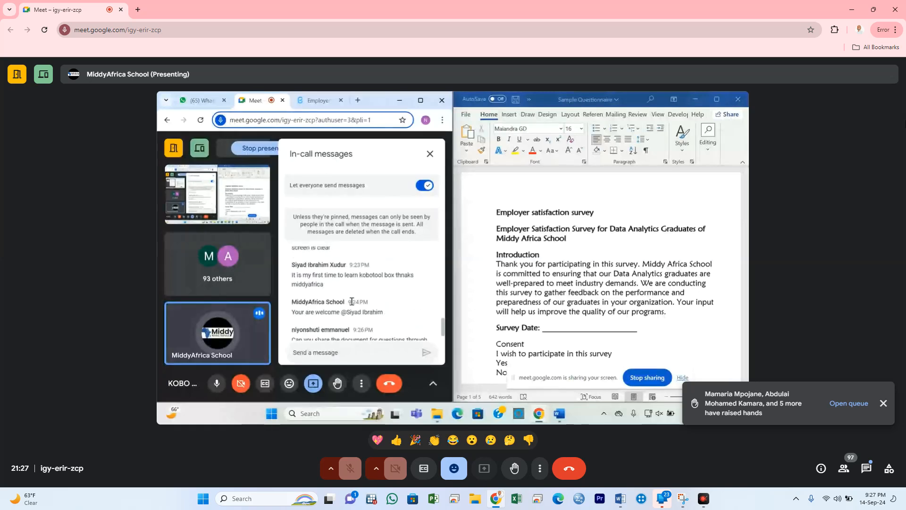
{"action": "scroll", "coordinate": [352, 301], "scroll_direction": "up", "scroll_amount": 2}
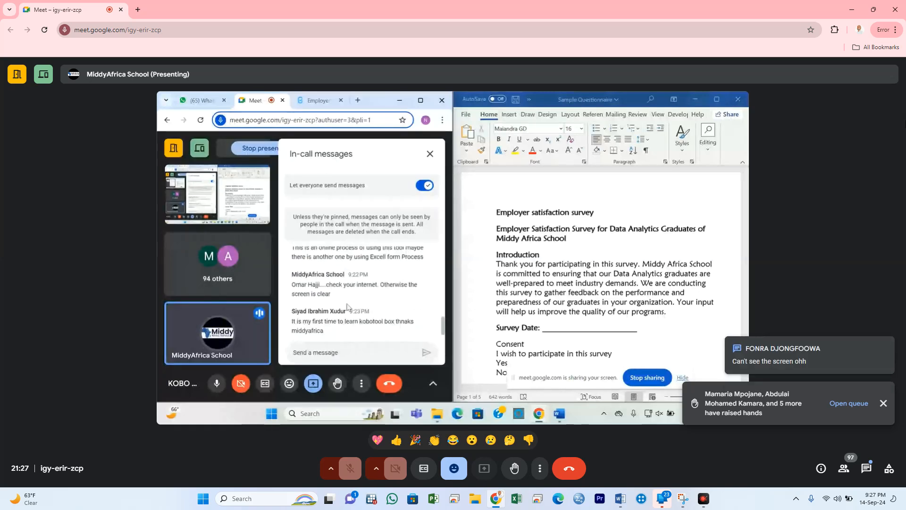
{"action": "scroll", "coordinate": [347, 306], "scroll_direction": "up", "scroll_amount": 2}
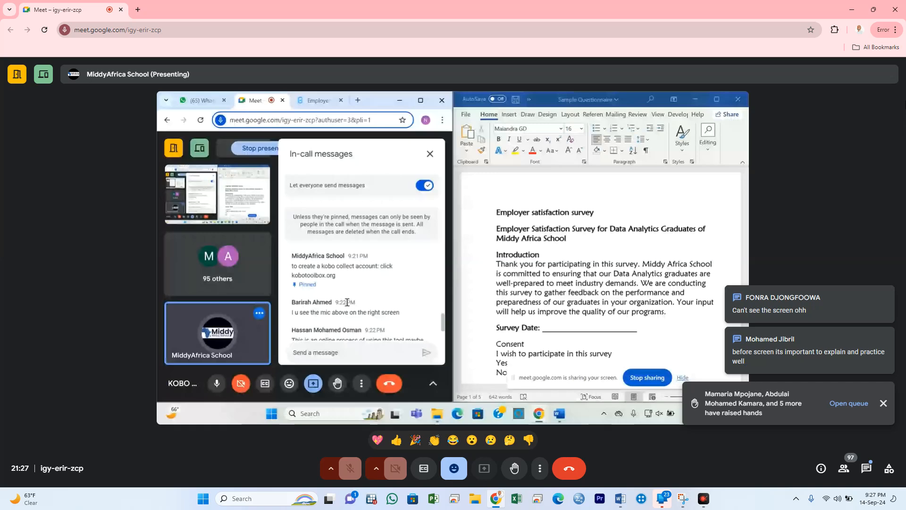
{"action": "scroll", "coordinate": [347, 302], "scroll_direction": "up", "scroll_amount": 2}
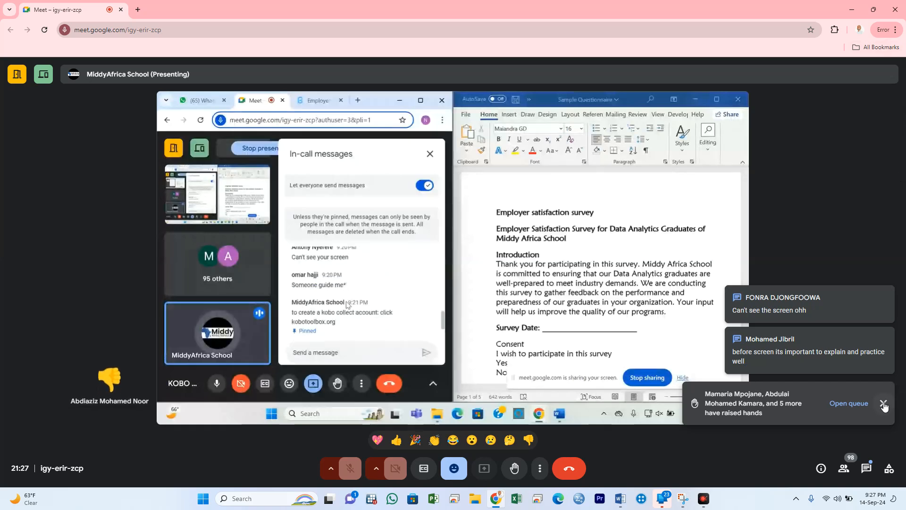
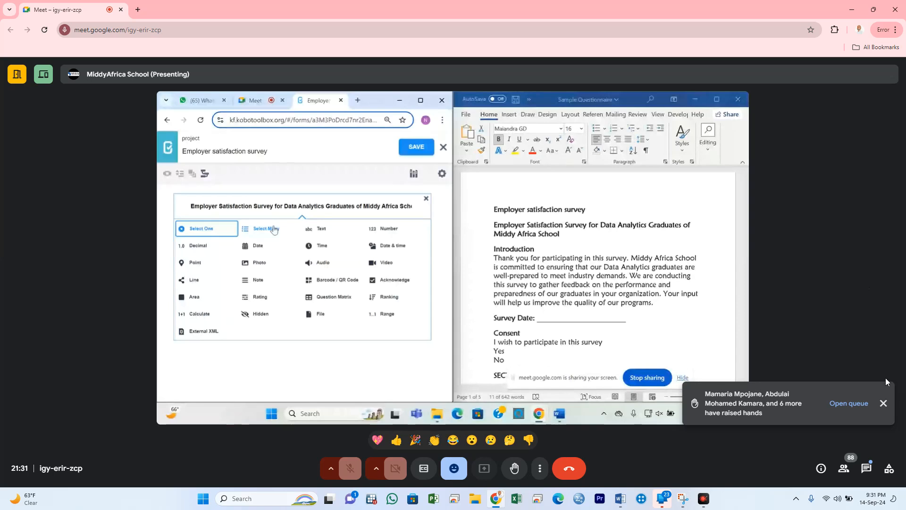
Step: Dismiss the raised-hand notifications and add a question titled "Consent seek" below the Survey Date question
{"action": "left_click", "coordinate": [883, 403]}
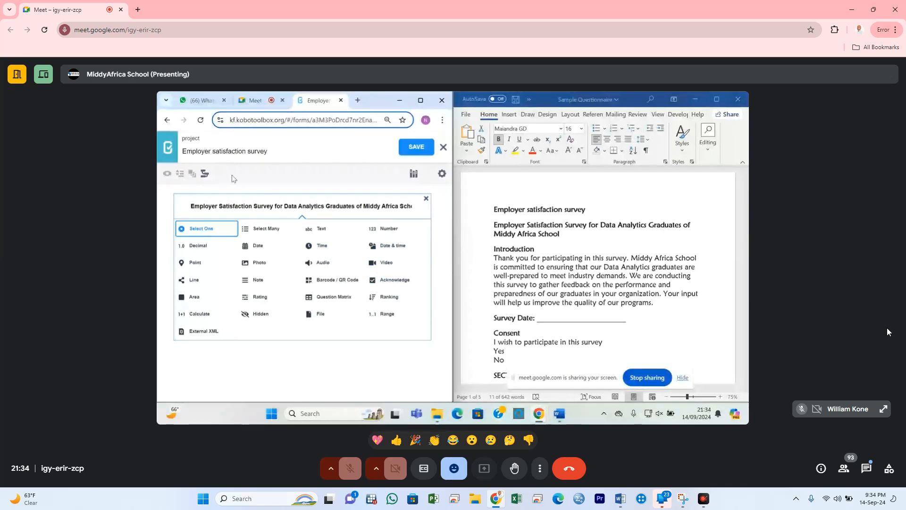
{"action": "left_click", "coordinate": [251, 205]}
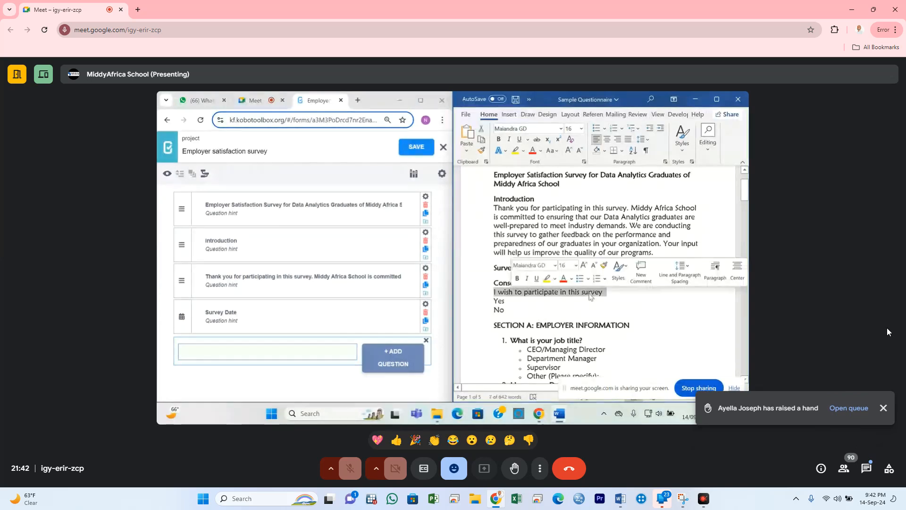
{"action": "left_click", "coordinate": [885, 409]}
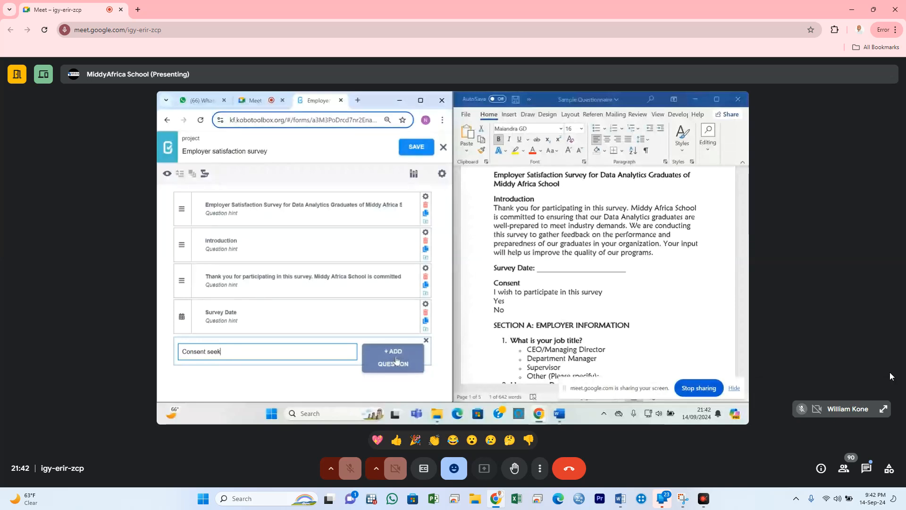
{"action": "left_click", "coordinate": [395, 359]}
Step: In the form preview, test the job title question with CEO/Managing Director and Department Manager, and dismiss the raised-hand notification
{"action": "left_click", "coordinate": [419, 101]}
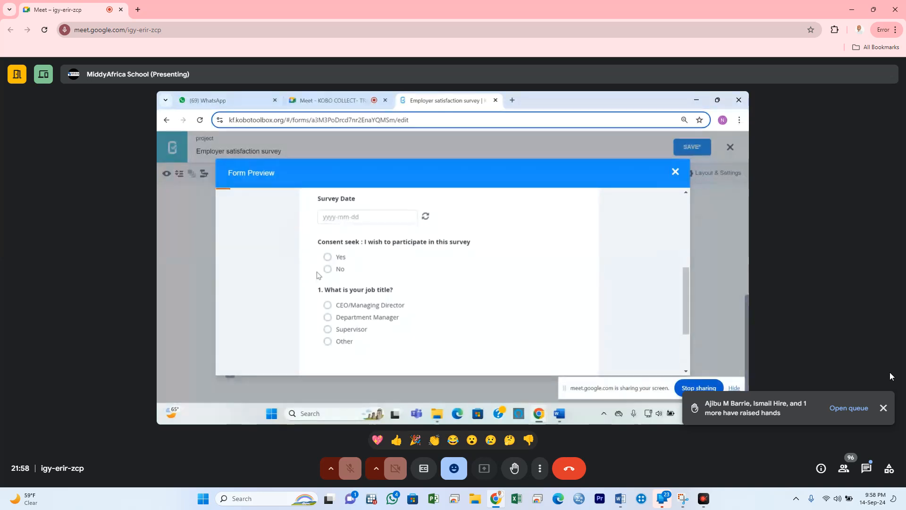
{"action": "left_click", "coordinate": [327, 306]}
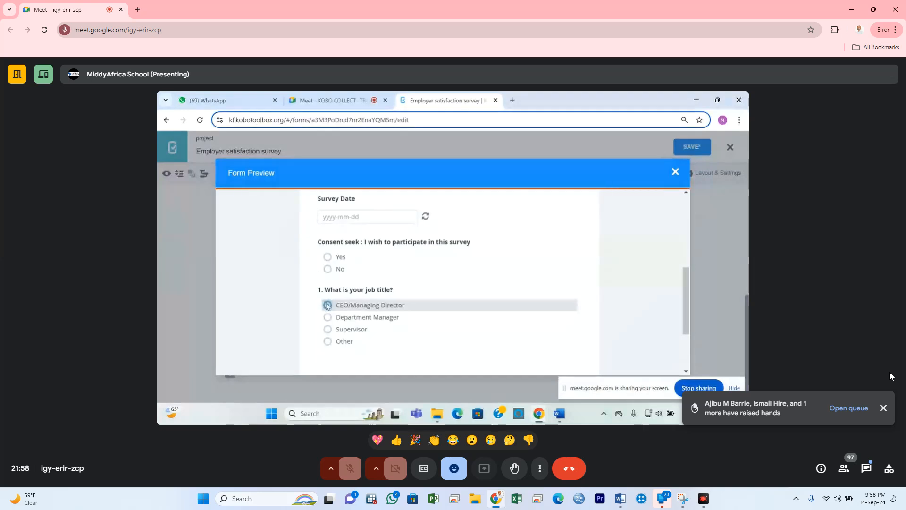
{"action": "left_click", "coordinate": [328, 319]}
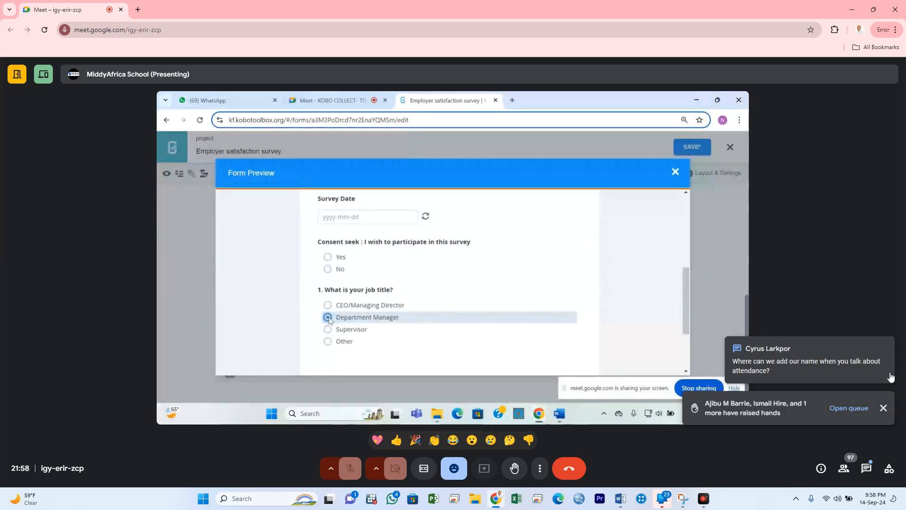
{"action": "left_click", "coordinate": [883, 408]}
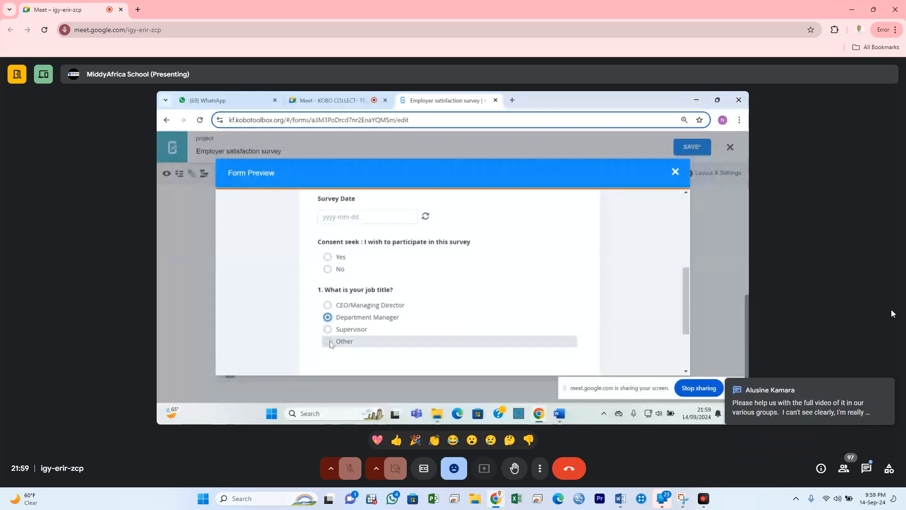
Step: Test the Other job title with "Chairman" in the Please specify field, clear that text and close the form preview
{"action": "left_click", "coordinate": [328, 341]}
{"action": "scroll", "coordinate": [330, 344], "scroll_direction": "down", "scroll_amount": 2}
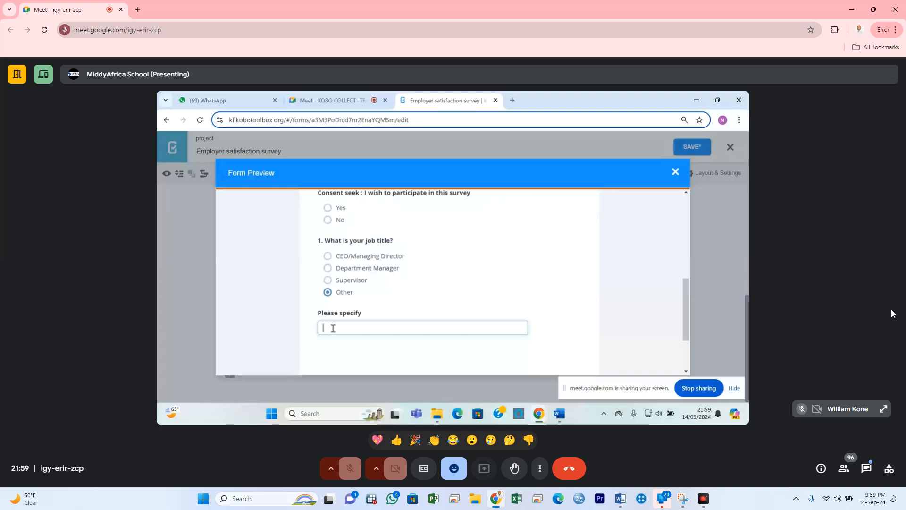
{"action": "type", "text": "Chairman"}
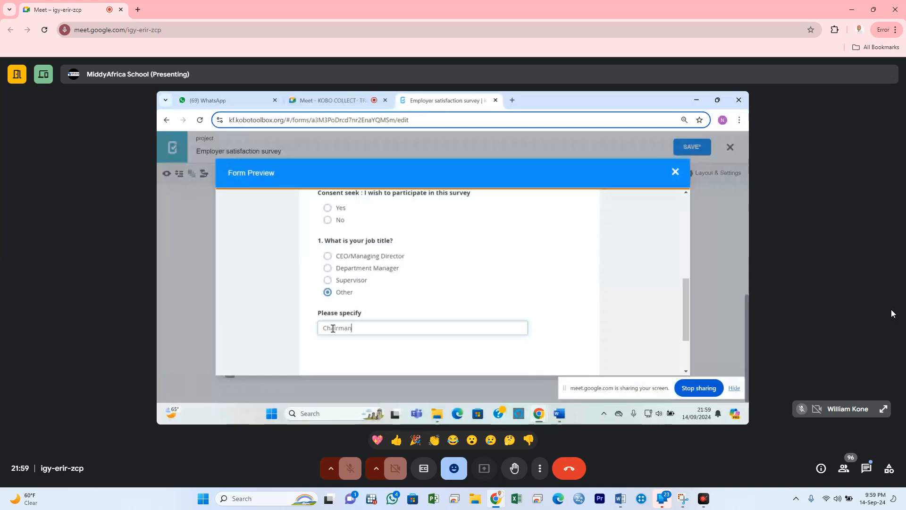
{"action": "double_click", "coordinate": [333, 328]}
{"action": "key", "text": "BackSpace"}
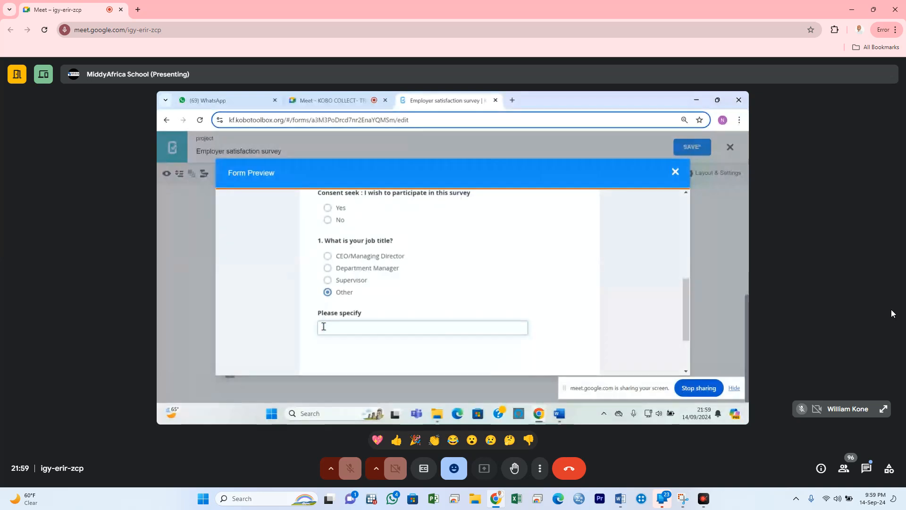
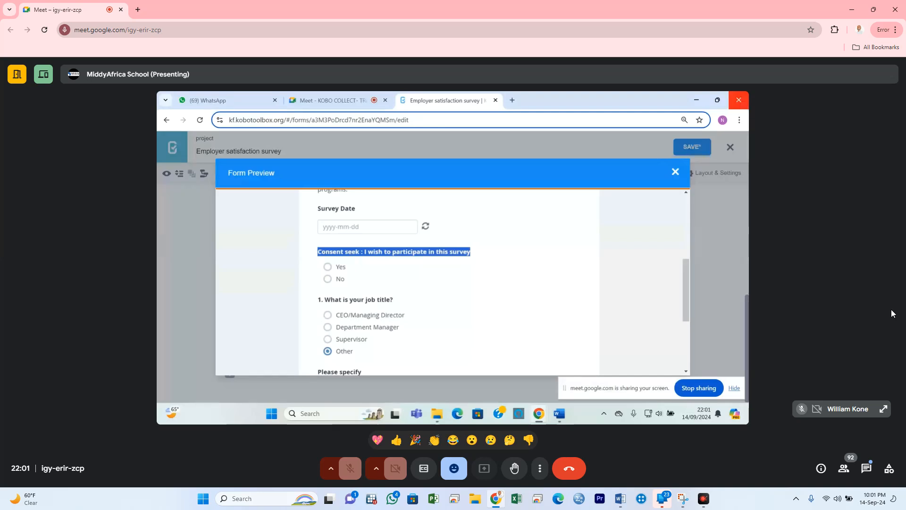
{"action": "left_click", "coordinate": [677, 175]}
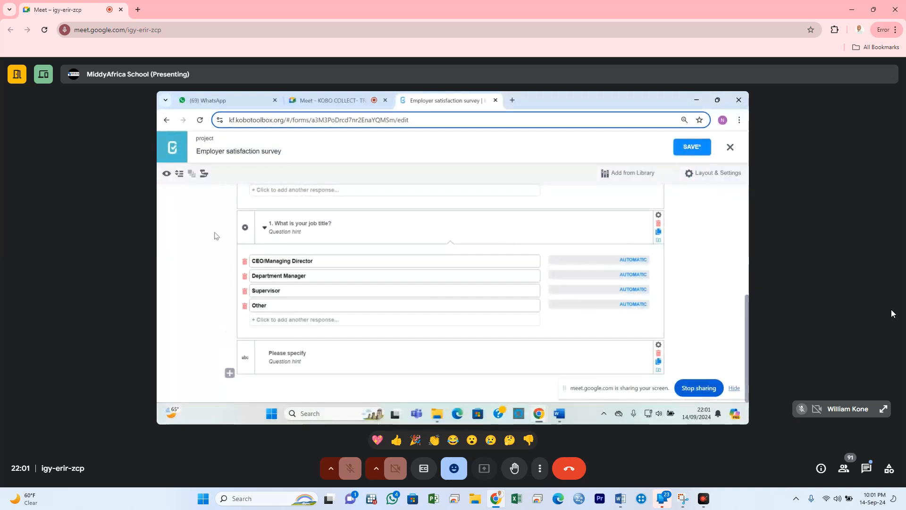
Step: Copy the title "3. What is the name of your organization?" and delete that text question from the form
{"action": "left_click", "coordinate": [330, 101]}
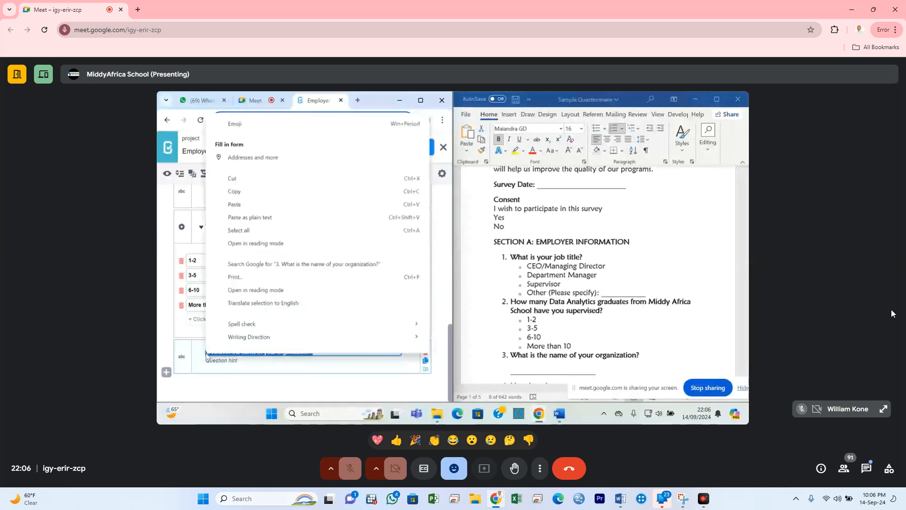
{"action": "left_click", "coordinate": [234, 192]}
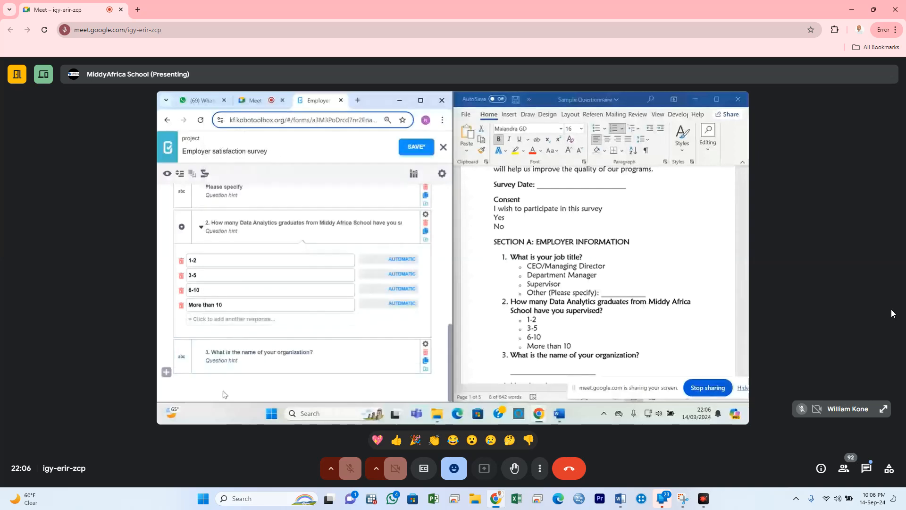
{"action": "left_click", "coordinate": [425, 356]}
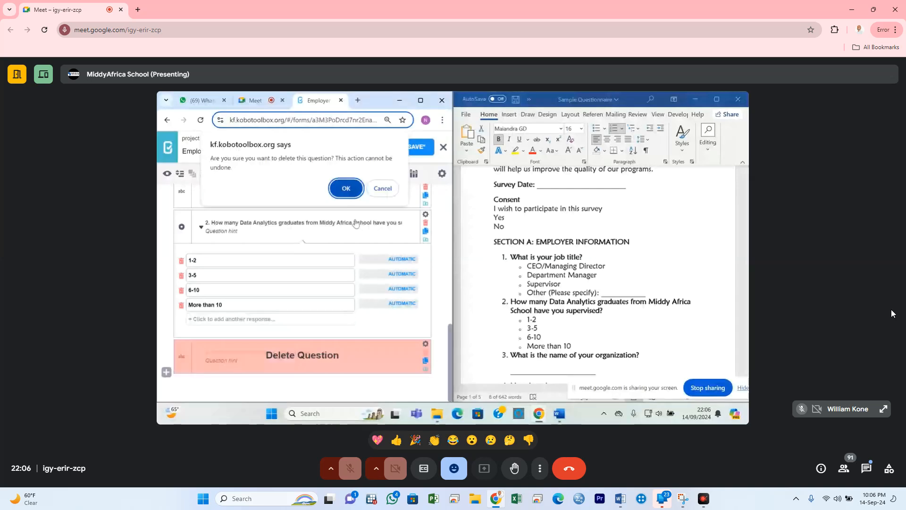
{"action": "left_click", "coordinate": [346, 189]}
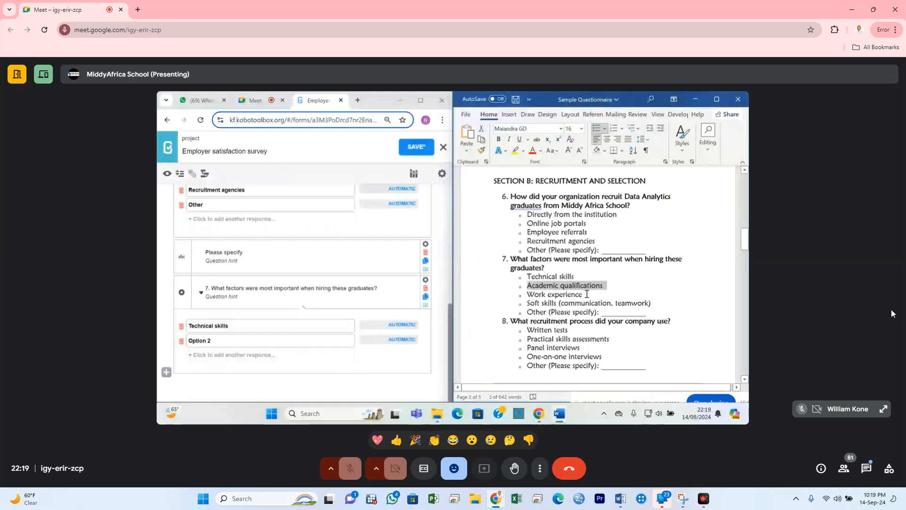
Step: Paste "Academic qualifications" as the second response option of question 7 about hiring factors
{"action": "key", "text": "ctrl+v"}
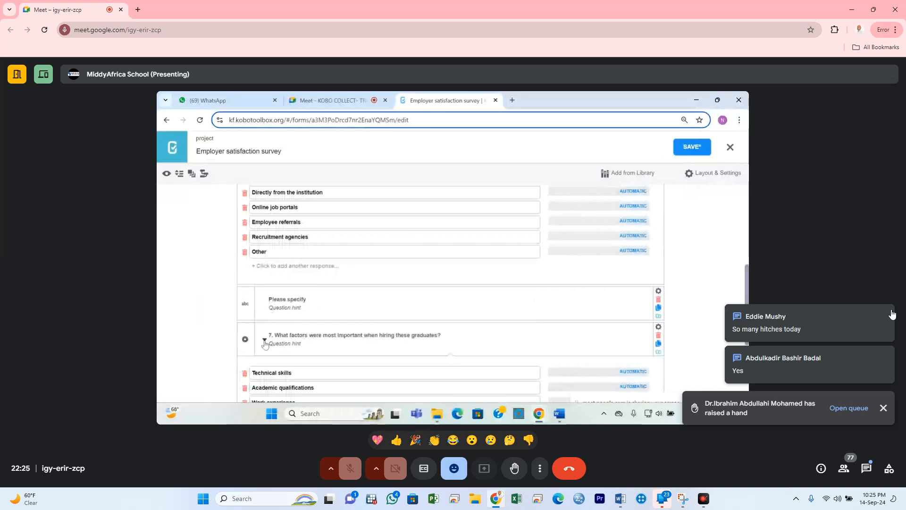
{"action": "left_click", "coordinate": [892, 314]}
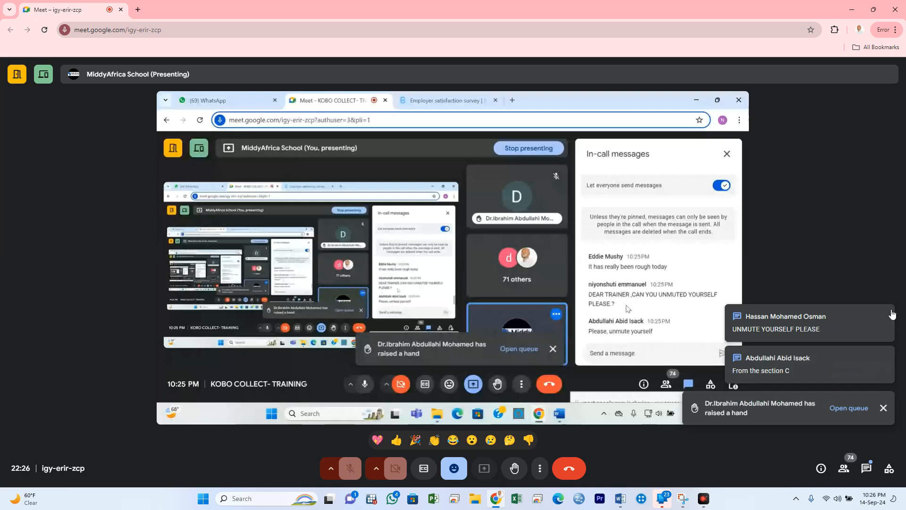
{"action": "left_click", "coordinate": [892, 314]}
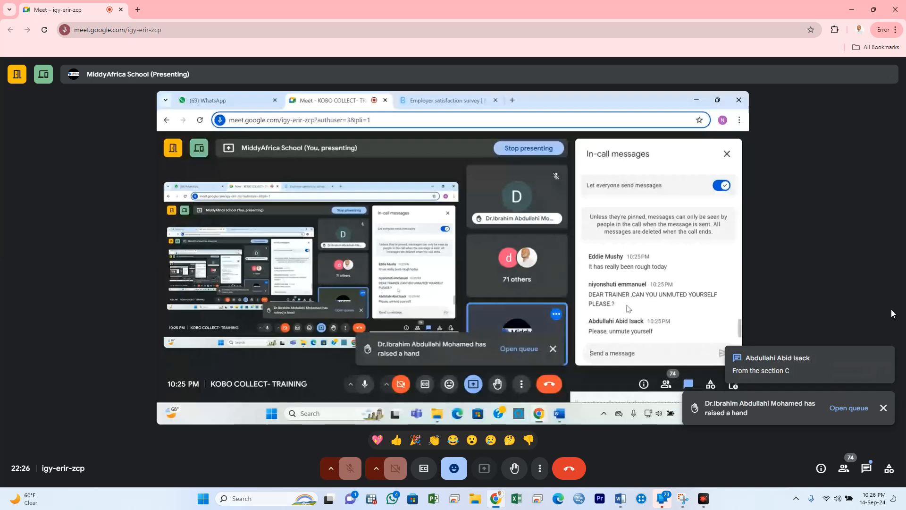
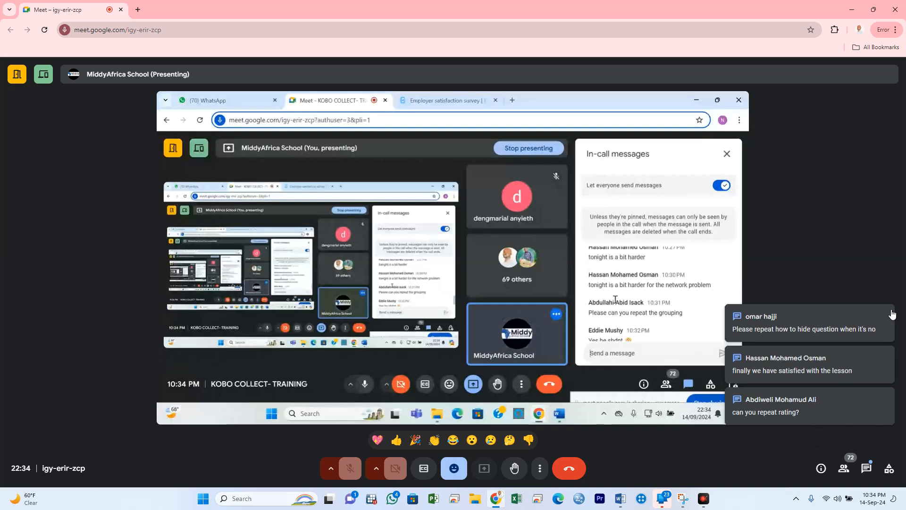
{"action": "left_click", "coordinate": [892, 314]}
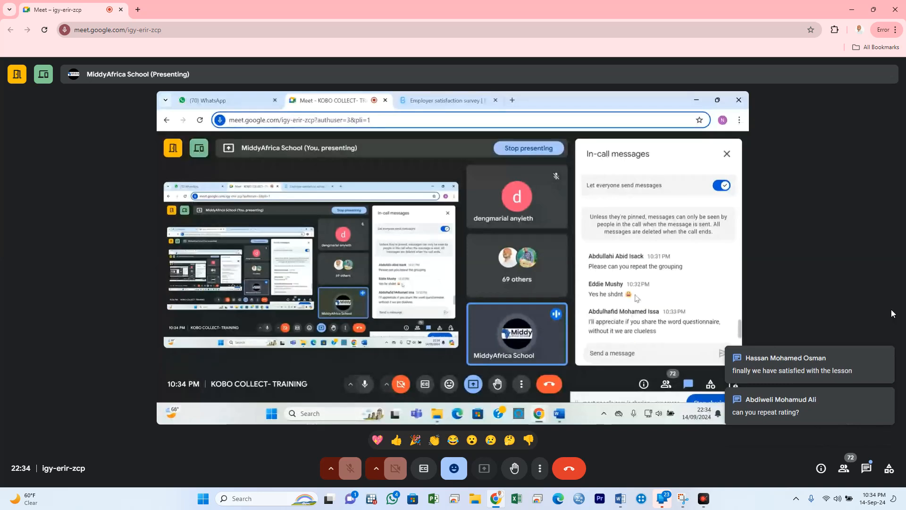